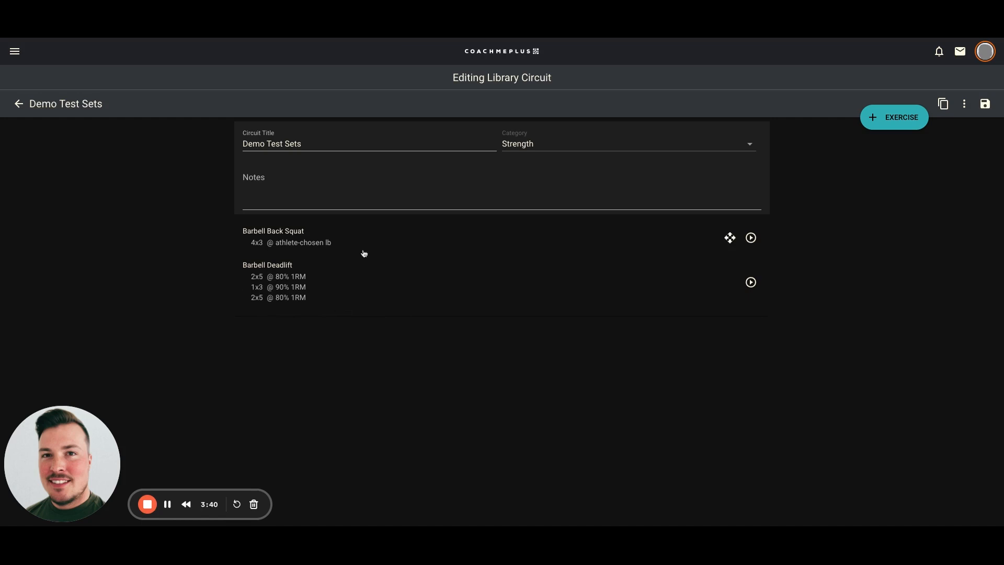
{"action": "left_click", "coordinate": [353, 234]}
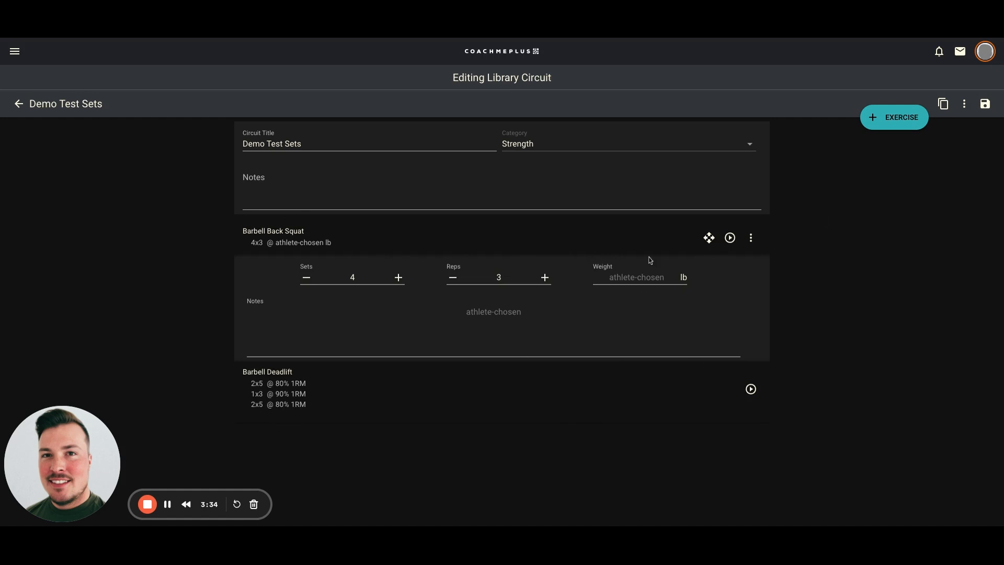
{"action": "left_click", "coordinate": [750, 238]}
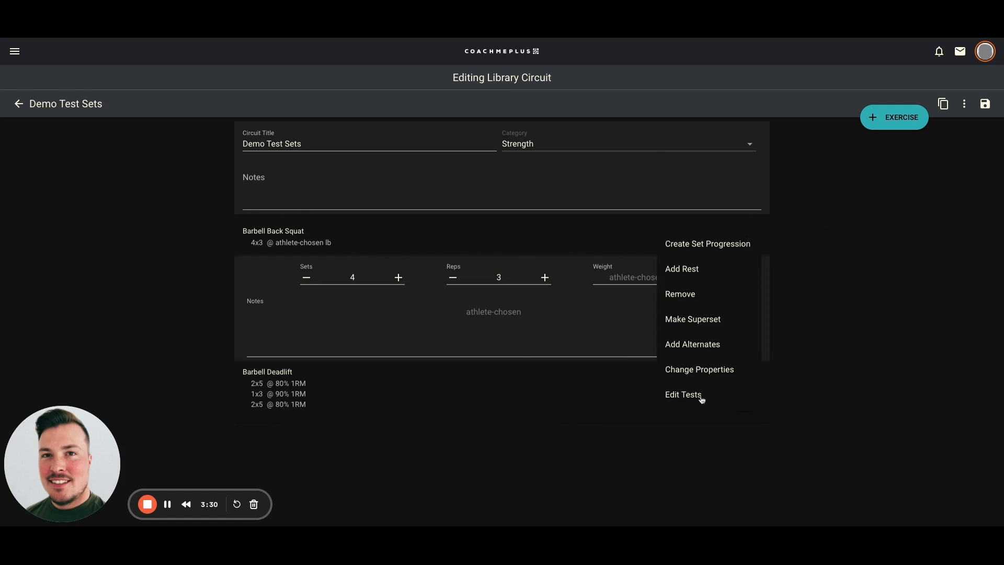
{"action": "left_click", "coordinate": [683, 395]}
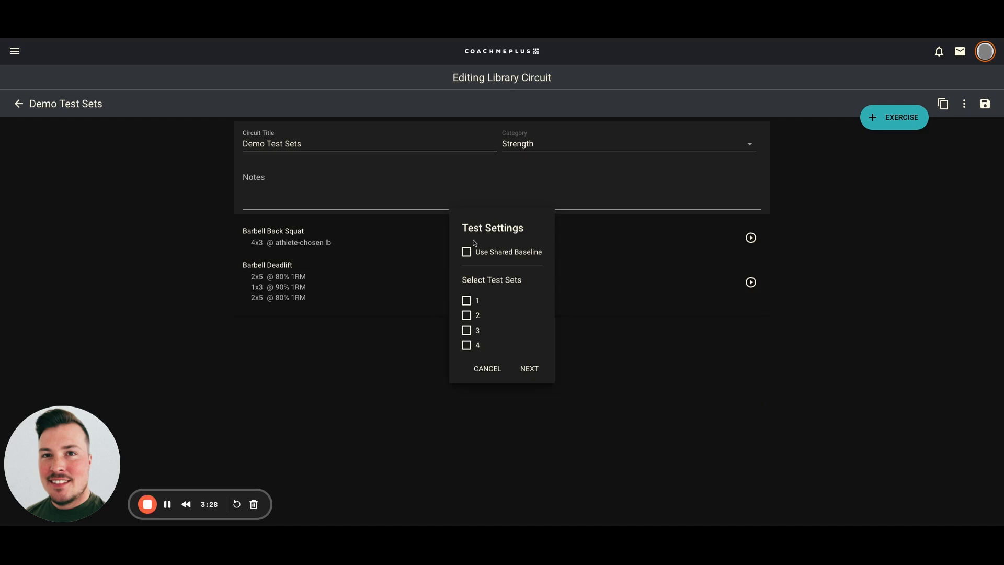
{"action": "left_click", "coordinate": [487, 368]}
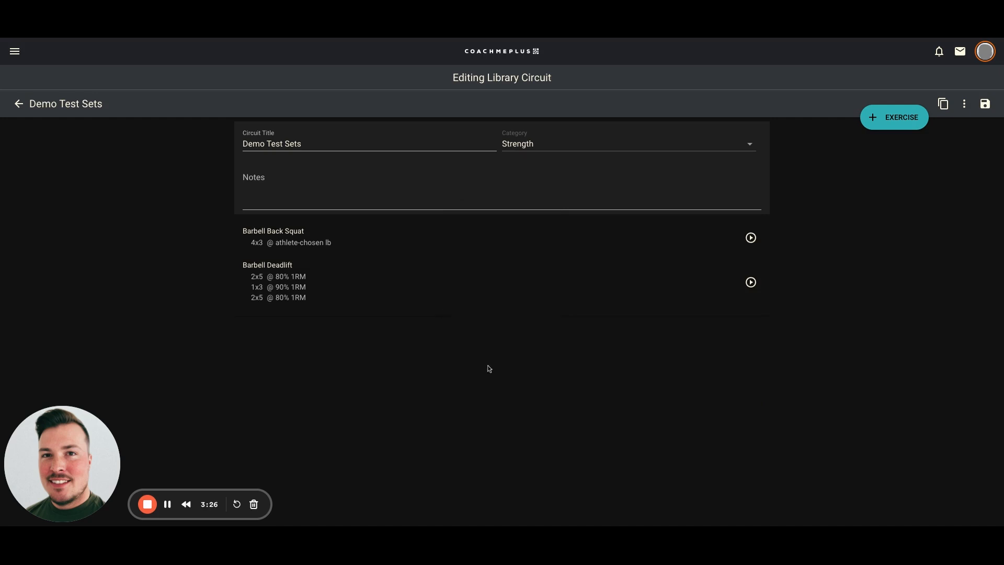
{"action": "left_click", "coordinate": [307, 242]}
{"action": "left_click", "coordinate": [748, 239]}
- Turn Barbell Back Squat into a set progression and mark set 2 as a test set
{"action": "left_click", "coordinate": [709, 249]}
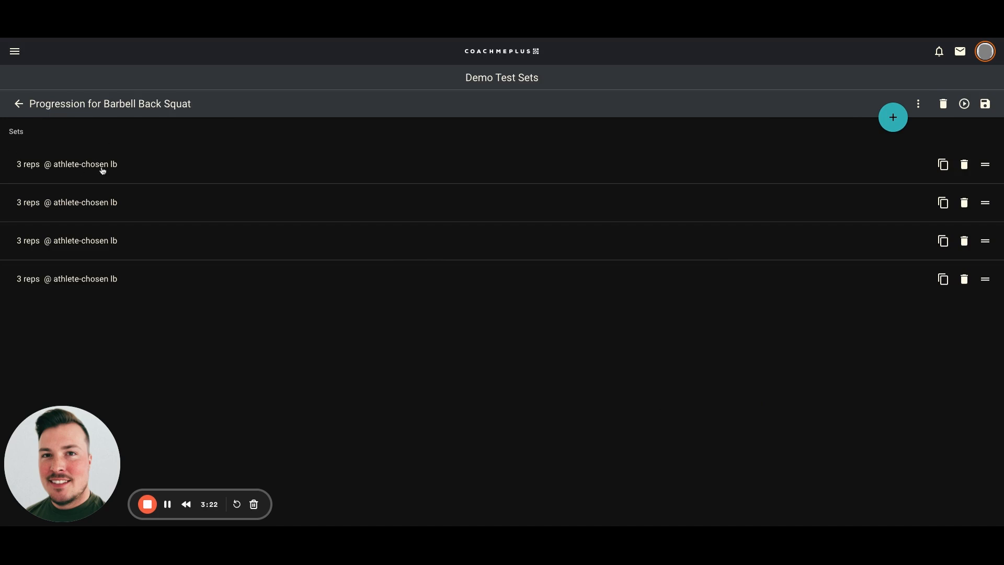
{"action": "left_click", "coordinate": [921, 105]}
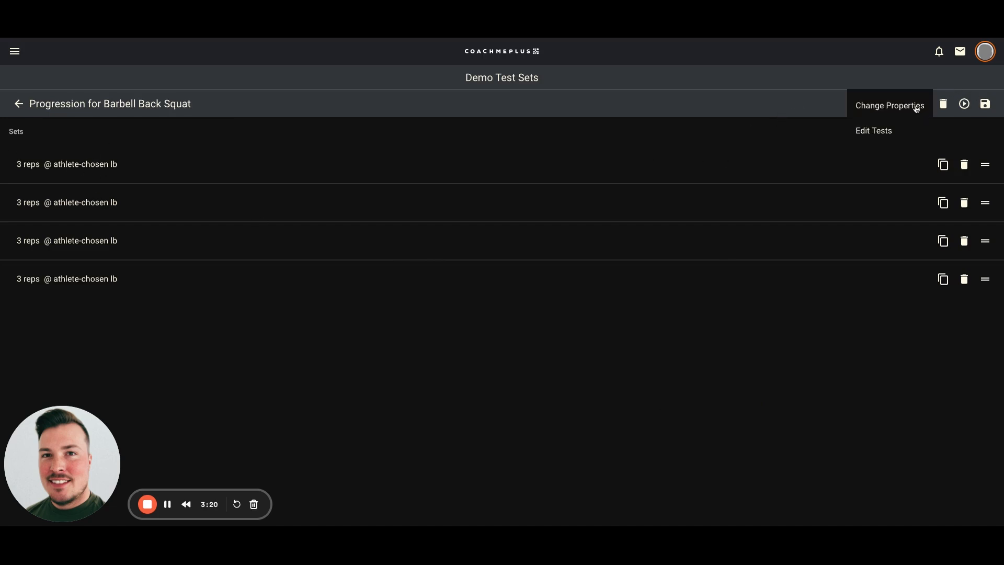
{"action": "left_click", "coordinate": [883, 134]}
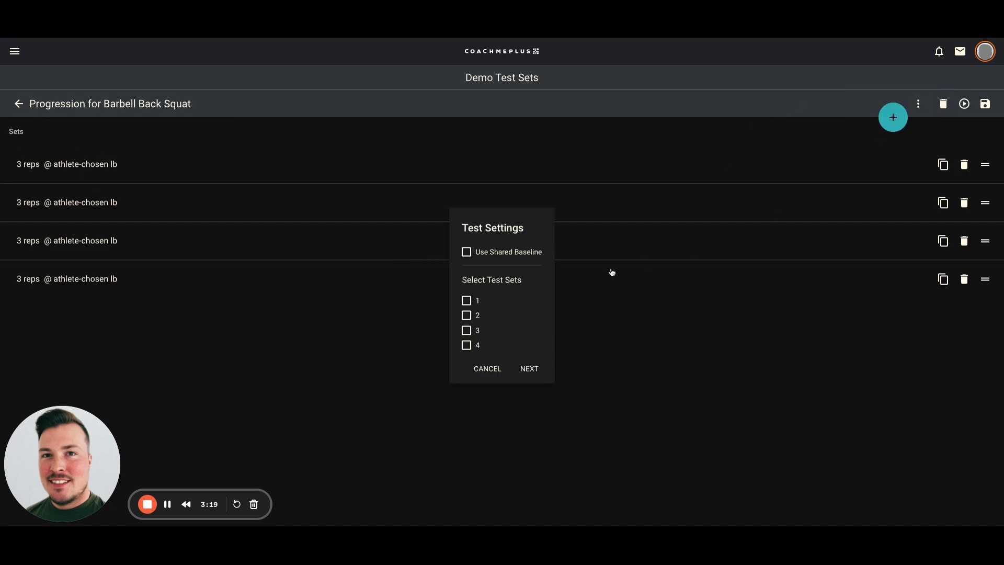
{"action": "left_click", "coordinate": [466, 315]}
{"action": "left_click", "coordinate": [529, 369]}
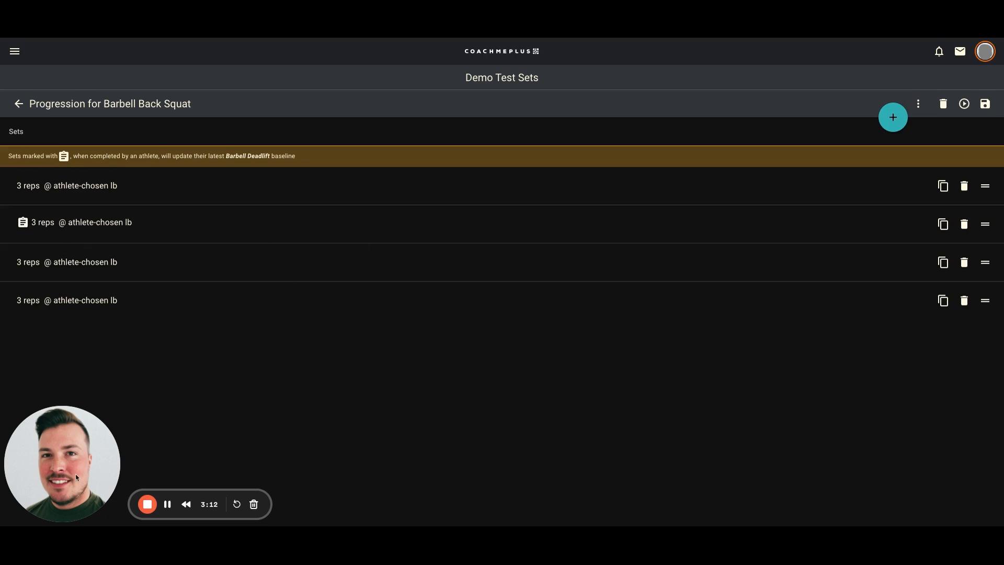
- Set the second squat set to 5 reps, leaving its weight unchanged
{"action": "left_click", "coordinate": [74, 225]}
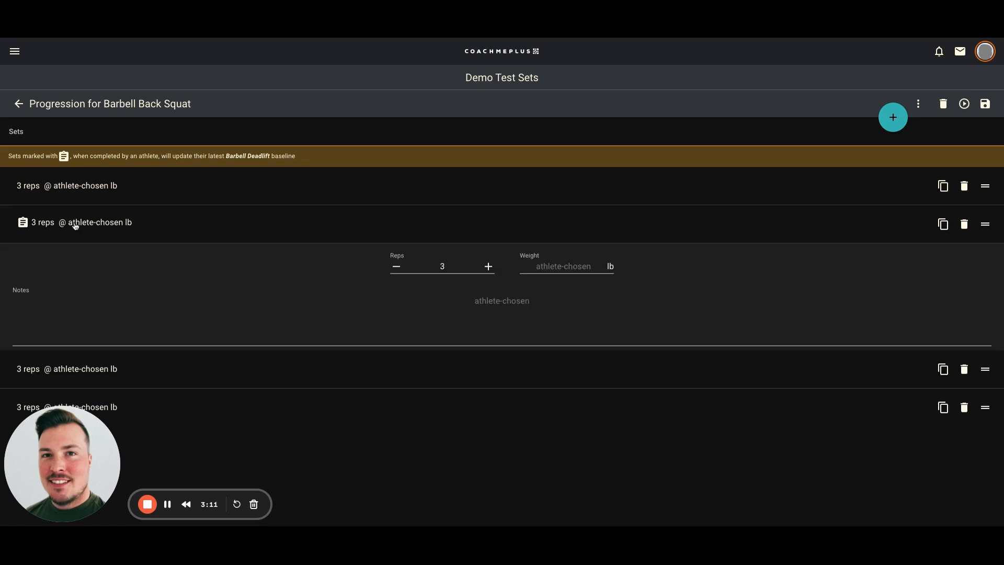
{"action": "left_click", "coordinate": [396, 266]}
{"action": "left_click", "coordinate": [396, 266]}
{"action": "left_click", "coordinate": [565, 265]}
{"action": "left_click", "coordinate": [488, 267]}
{"action": "left_click", "coordinate": [488, 267]}
{"action": "left_click", "coordinate": [573, 270]}
{"action": "left_click", "coordinate": [652, 262]}
- Review the squat sets, including the 5-rep test set, and save the progression
{"action": "left_click", "coordinate": [260, 368]}
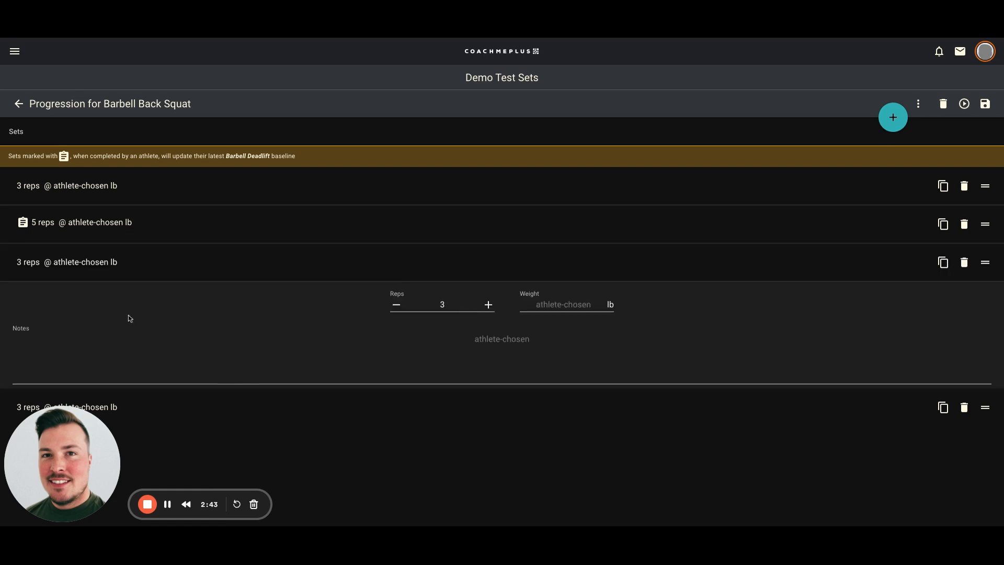
{"action": "left_click", "coordinate": [375, 408]}
{"action": "left_click", "coordinate": [236, 271]}
{"action": "left_click", "coordinate": [225, 238]}
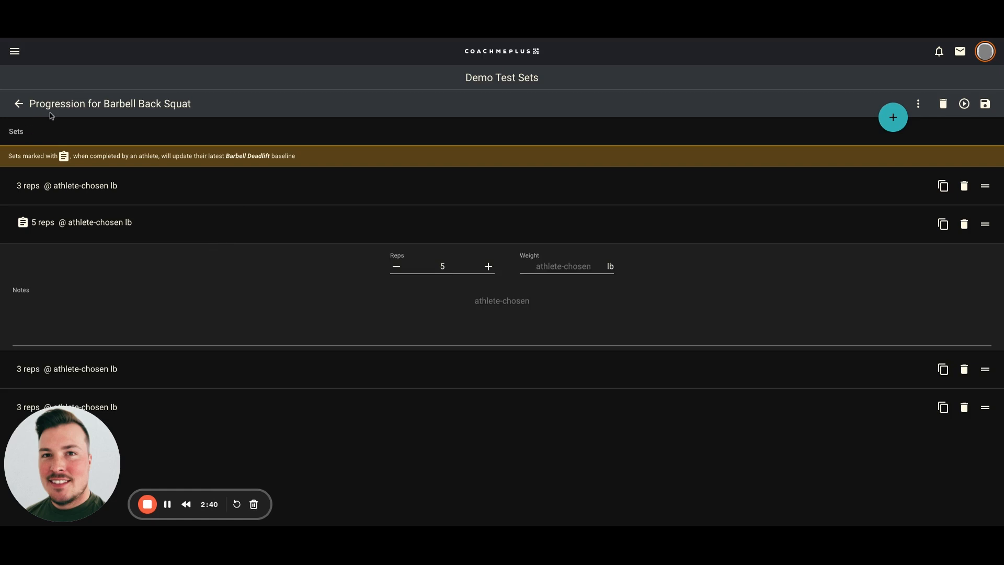
{"action": "left_click", "coordinate": [985, 105]}
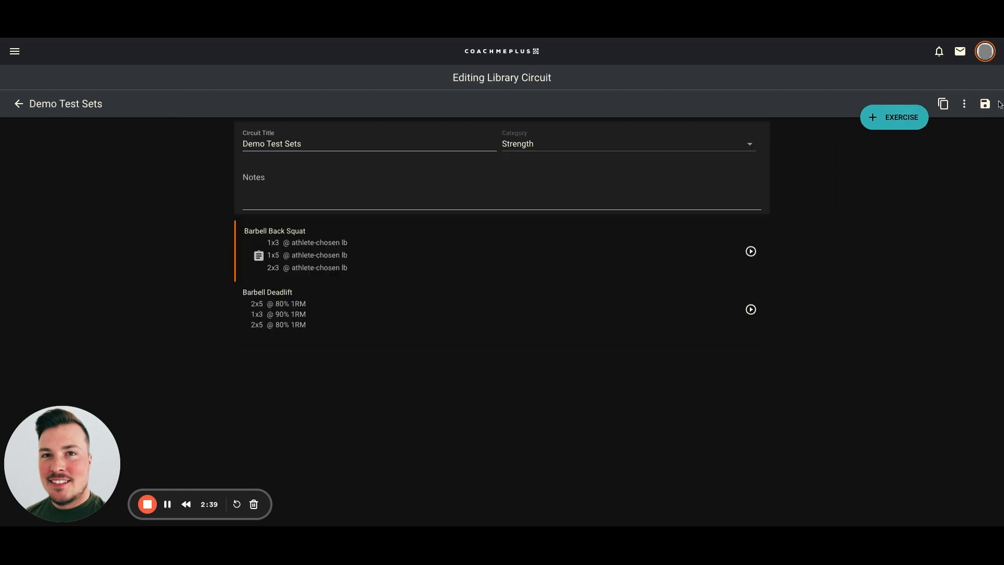
- Open the Barbell Deadlift progression and switch its load measure to Weight for all sets
{"action": "left_click", "coordinate": [357, 315]}
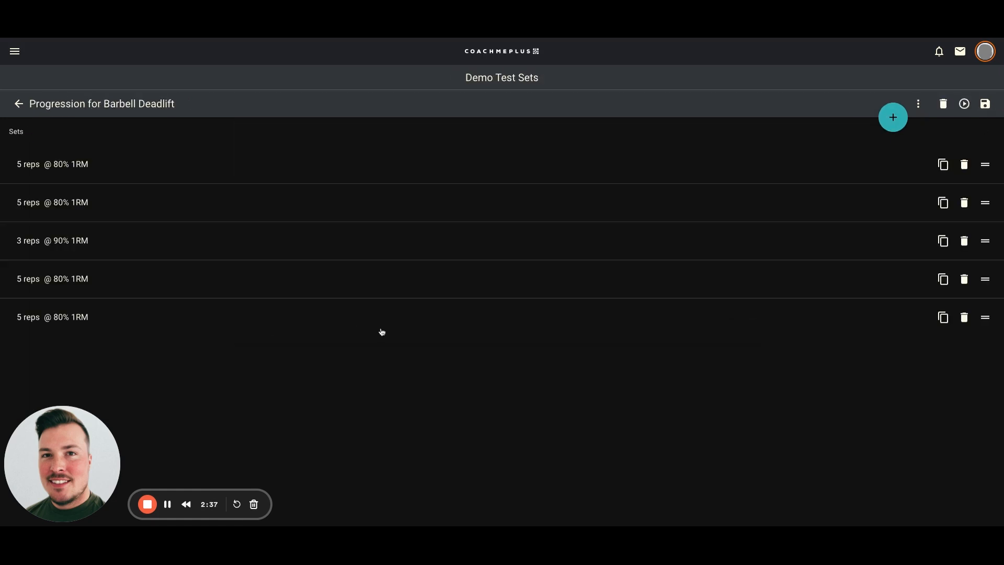
{"action": "left_click", "coordinate": [918, 104]}
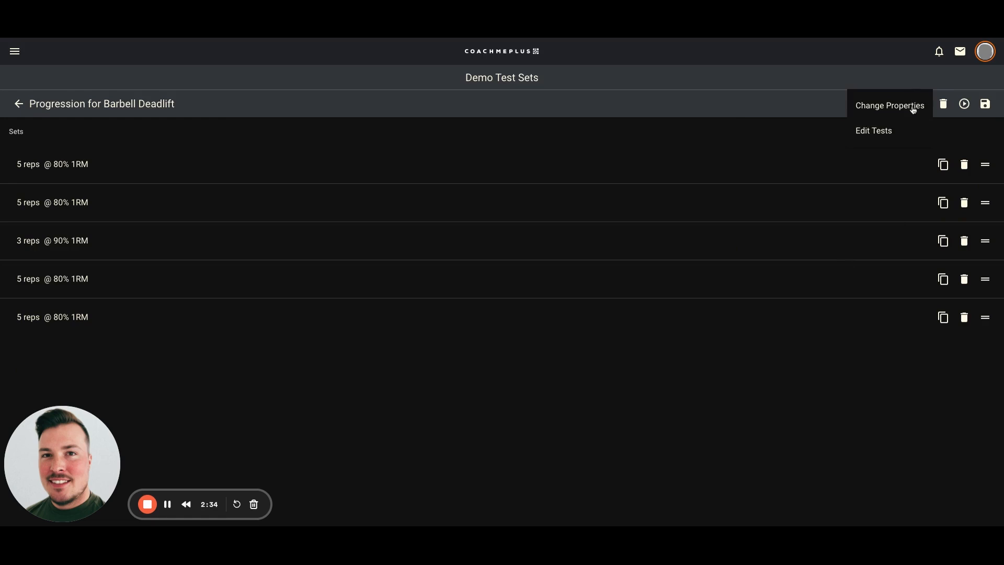
{"action": "left_click", "coordinate": [914, 103]}
{"action": "left_click", "coordinate": [462, 167]}
{"action": "left_click", "coordinate": [579, 493]}
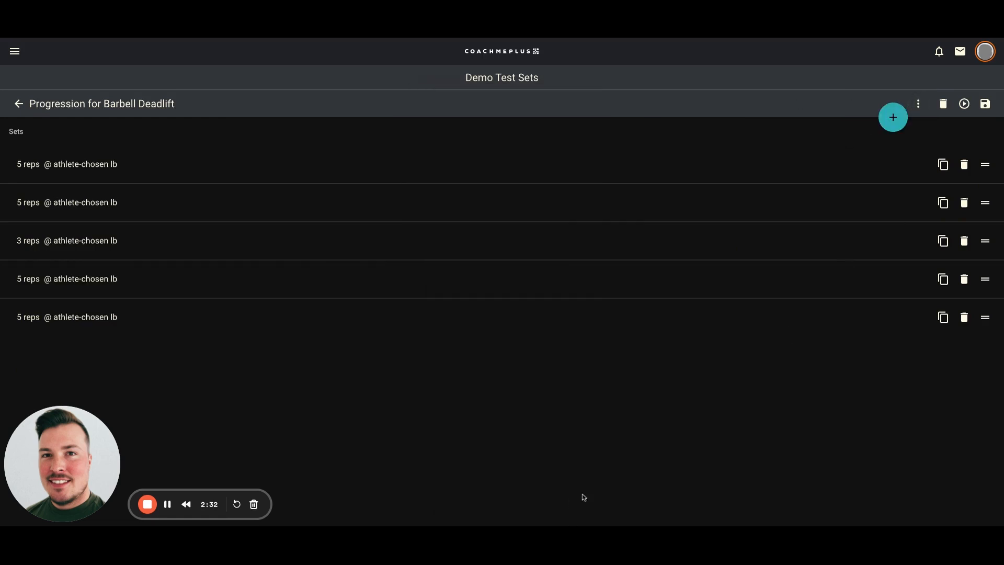
- Change all deadlift sets to One Rep Max loading at 100%, without a shared baseline
{"action": "left_click", "coordinate": [918, 103]}
{"action": "left_click", "coordinate": [876, 111]}
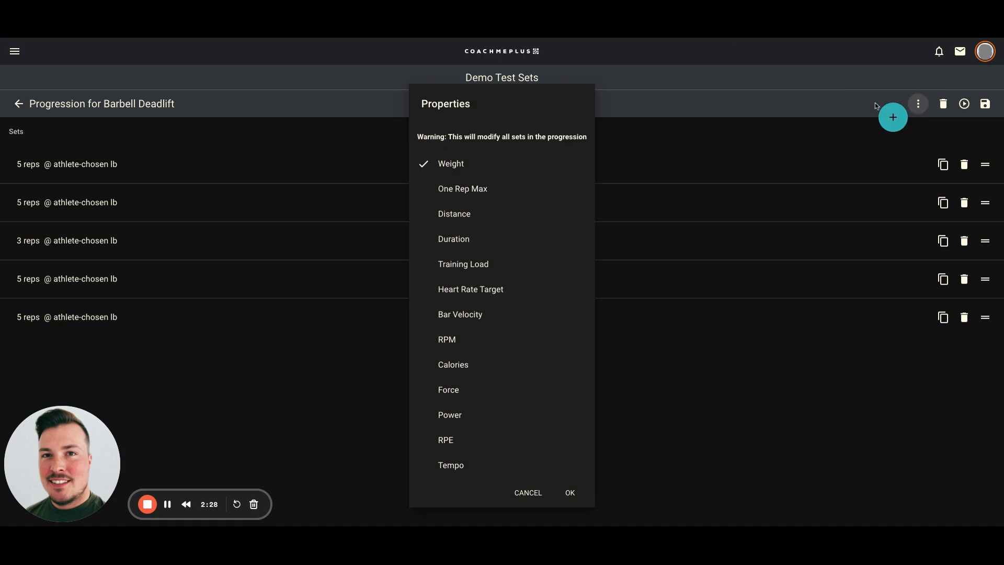
{"action": "left_click", "coordinate": [500, 184]}
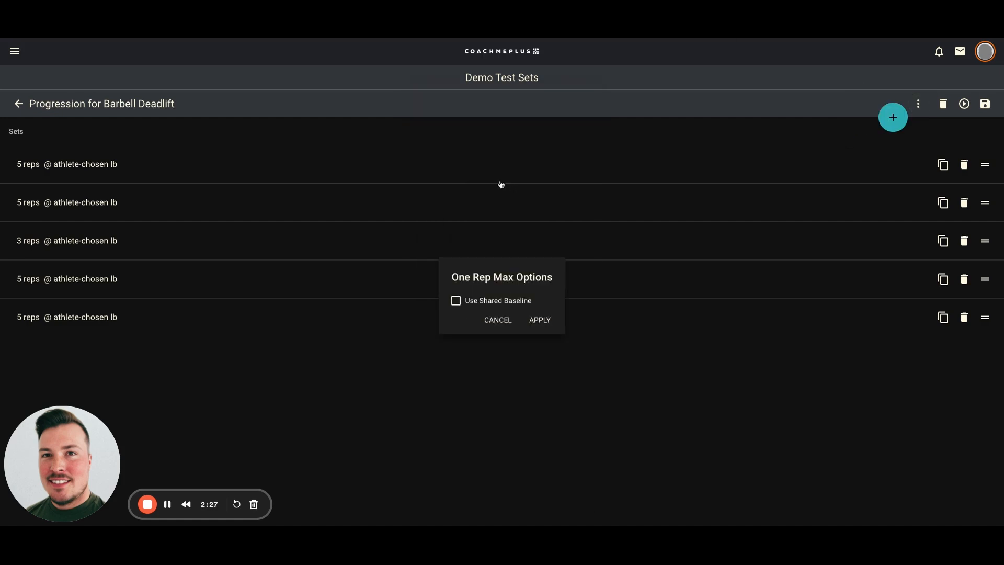
{"action": "left_click", "coordinate": [456, 301]}
{"action": "left_click", "coordinate": [457, 302]}
{"action": "left_click", "coordinate": [547, 320]}
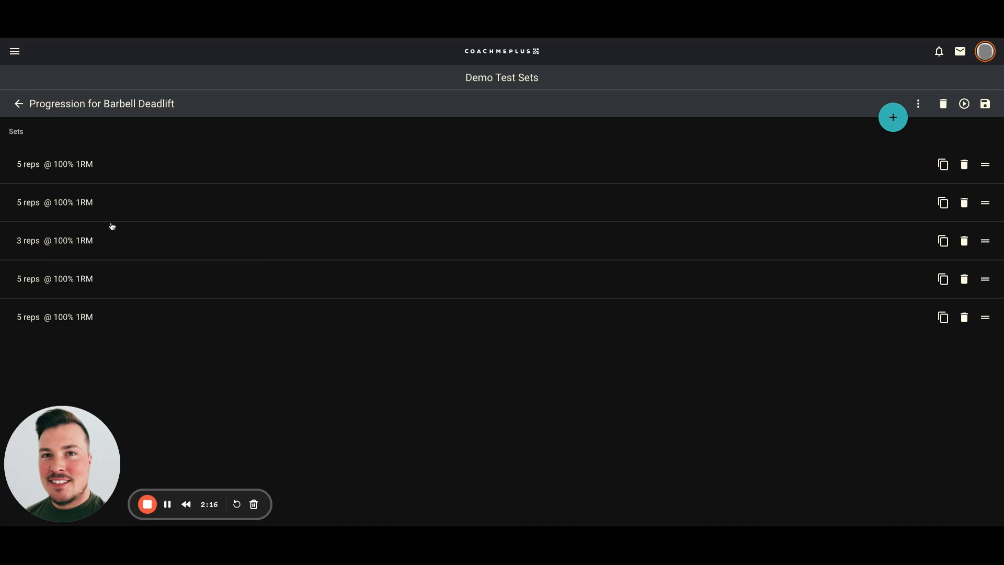
- Mark only the first Barbell Deadlift set as a test set
{"action": "left_click", "coordinate": [918, 103]}
{"action": "left_click", "coordinate": [865, 128]}
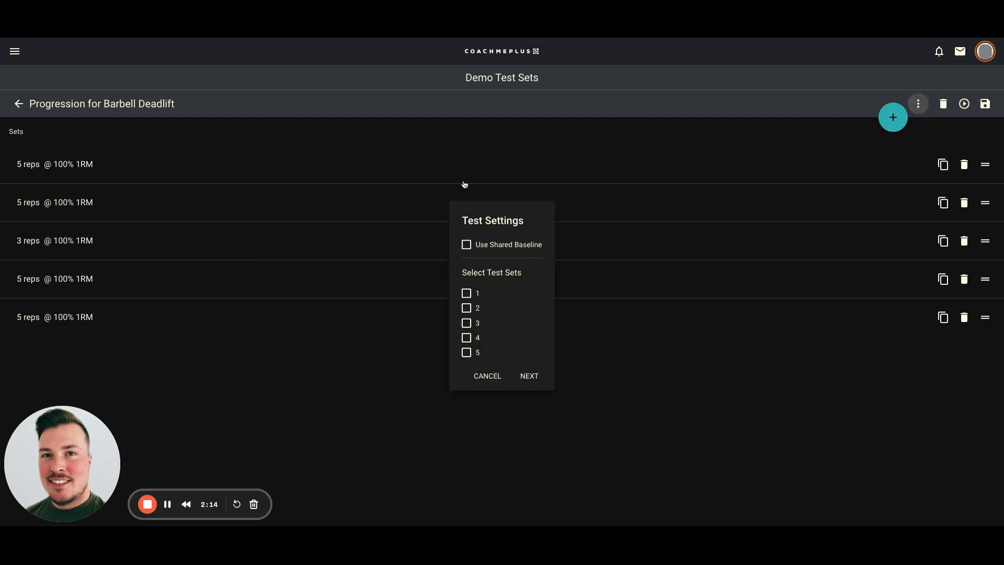
{"action": "left_click", "coordinate": [476, 309]}
{"action": "left_click", "coordinate": [466, 308]}
{"action": "left_click", "coordinate": [468, 323]}
{"action": "left_click", "coordinate": [466, 323]}
{"action": "left_click", "coordinate": [530, 375]}
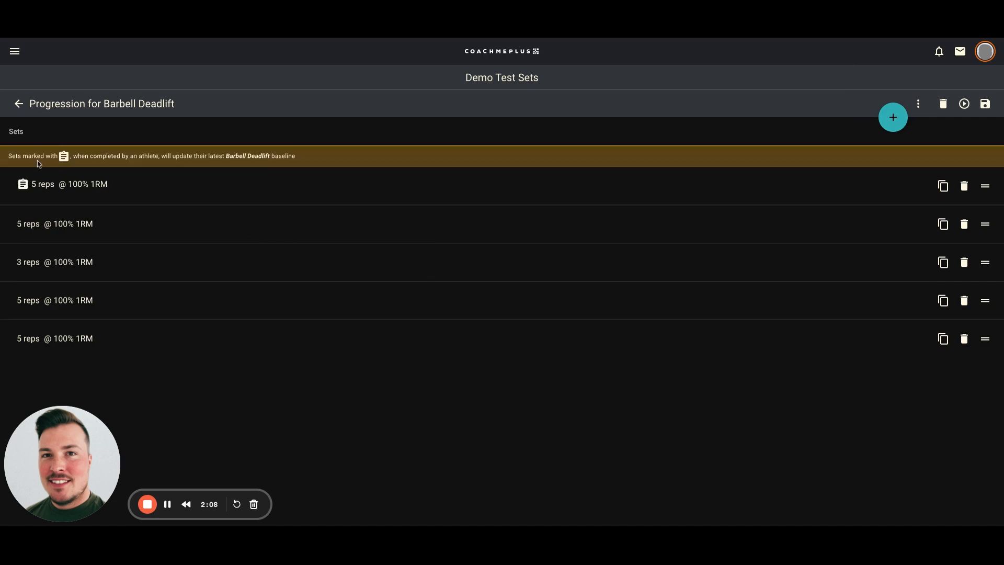
- Change the second deadlift set's load to 80% 1RM
{"action": "left_click", "coordinate": [52, 226]}
{"action": "left_click", "coordinate": [541, 276]}
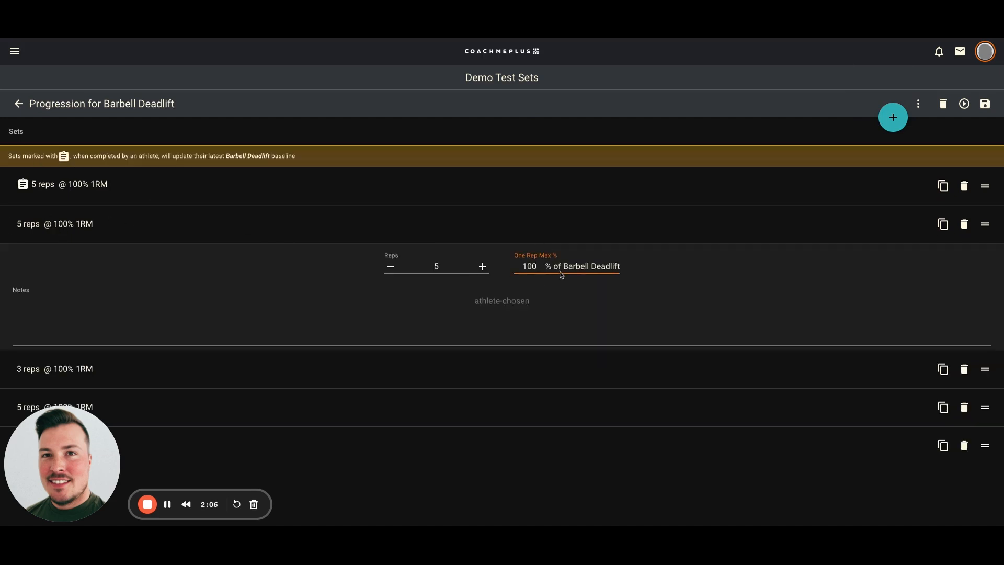
{"action": "key", "text": "BackSpace"}
{"action": "type", "text": "0"}
{"action": "key", "text": "BackSpace"}
{"action": "key", "text": "BackSpace"}
{"action": "key", "text": "BackSpace"}
{"action": "type", "text": "80"}
- Replace the remaining 100% rows with copies of the 5-rep 80% set and check them
{"action": "left_click", "coordinate": [964, 369]}
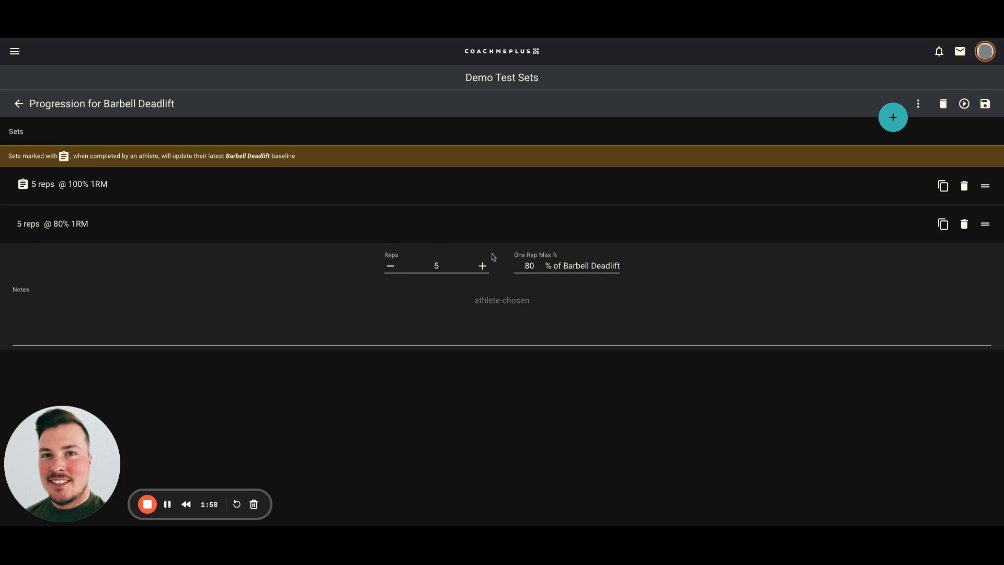
{"action": "left_click", "coordinate": [942, 224]}
{"action": "left_click", "coordinate": [942, 224]}
{"action": "left_click", "coordinate": [943, 224]}
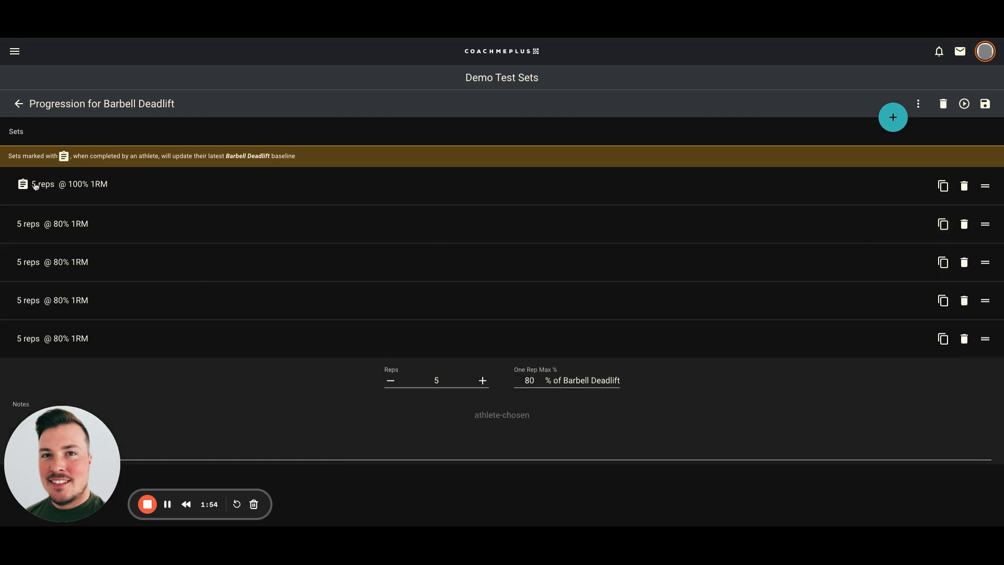
{"action": "left_click", "coordinate": [108, 186]}
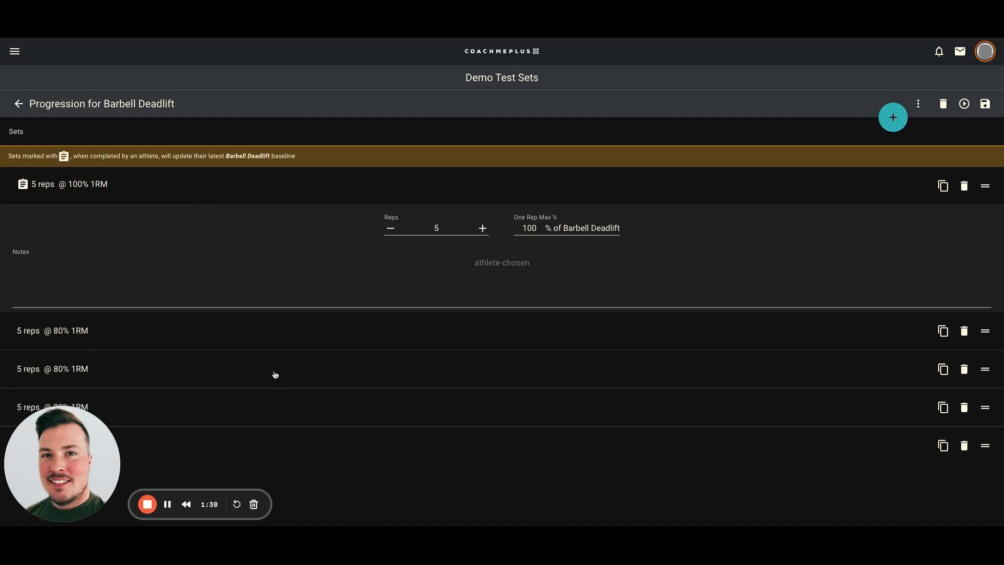
{"action": "left_click", "coordinate": [140, 345]}
{"action": "left_click", "coordinate": [177, 411]}
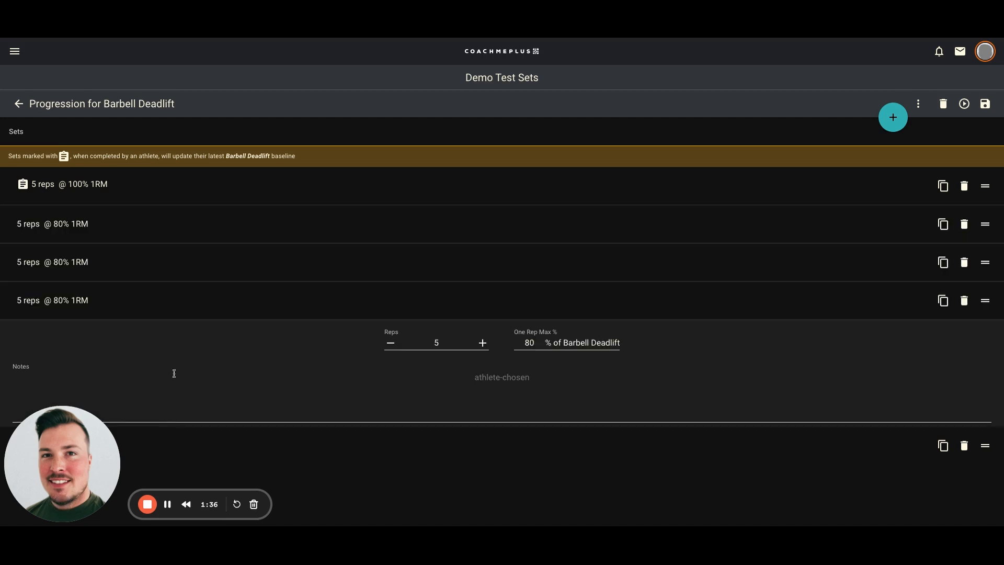
{"action": "left_click", "coordinate": [142, 223]}
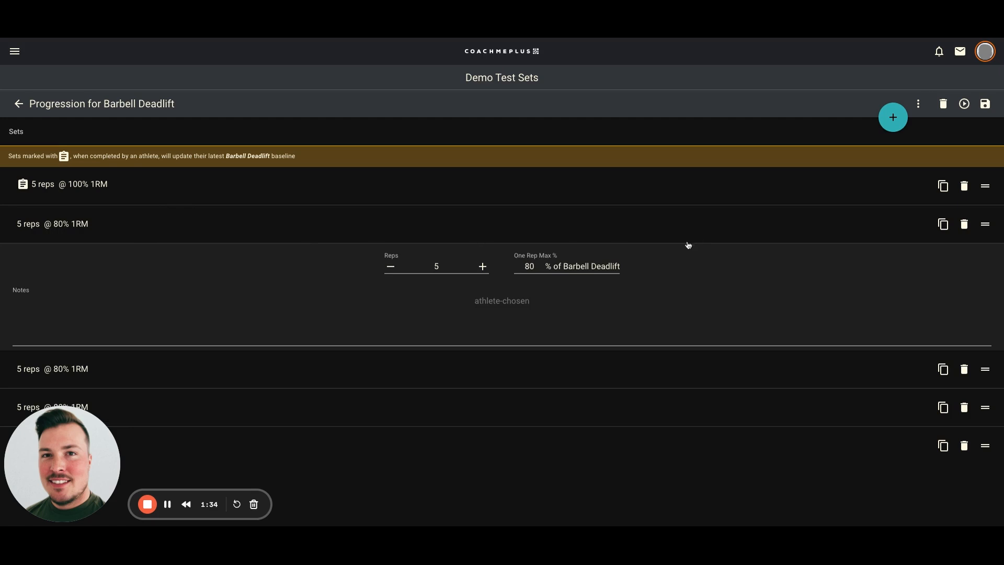
- Return to and save Demo Test Sets, then reopen the Barbell Back Squat progression
{"action": "left_click", "coordinate": [985, 105]}
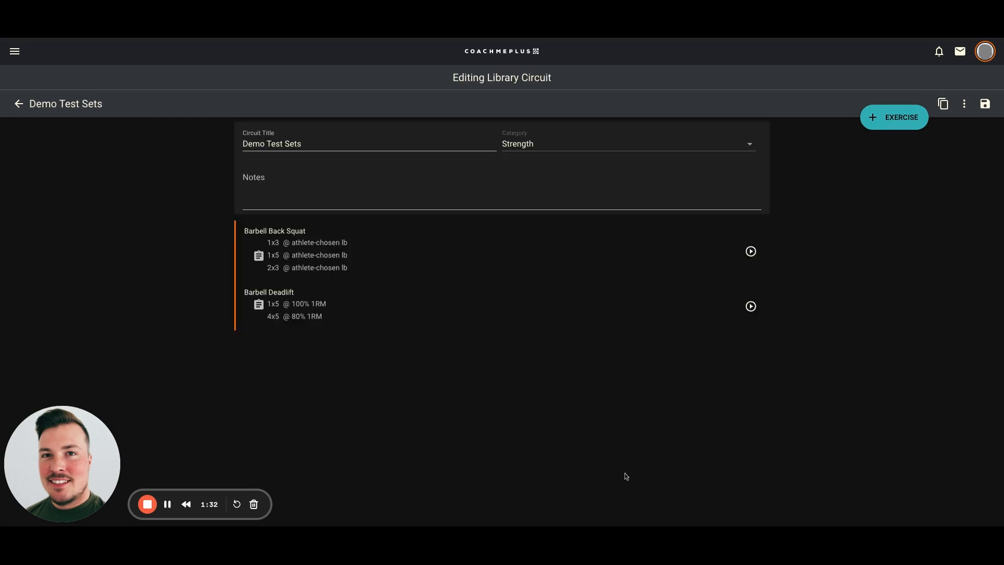
{"action": "left_click", "coordinate": [992, 106]}
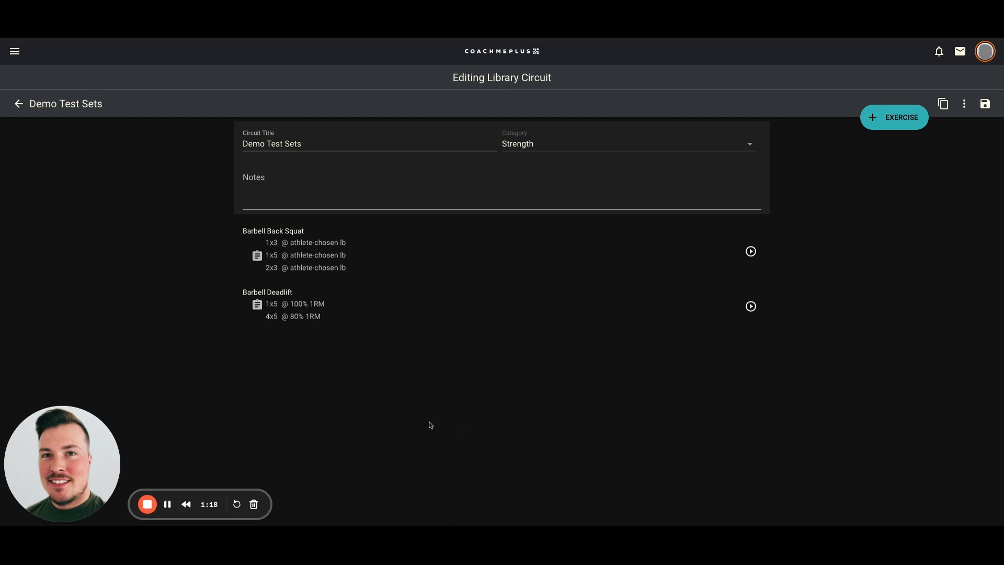
{"action": "left_click", "coordinate": [277, 236]}
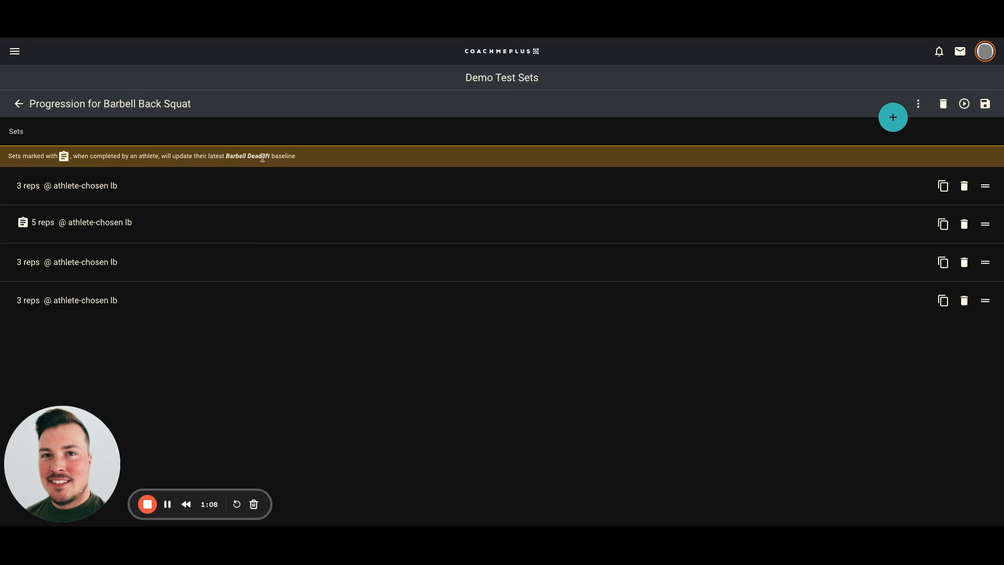
- Load all Barbell Back Squat sets at 100% 1RM with a shared baseline, then save
{"action": "left_click", "coordinate": [917, 103]}
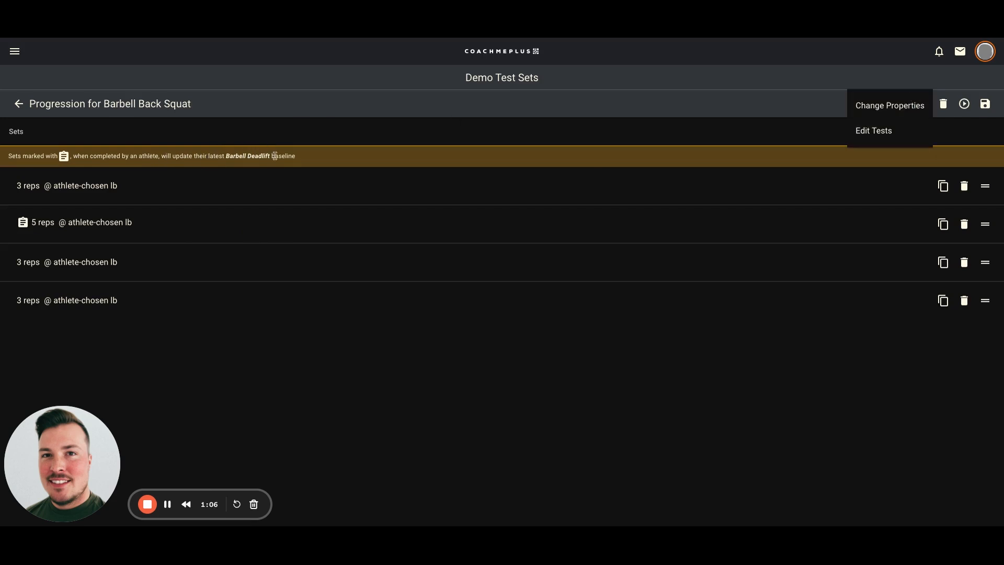
{"action": "left_click", "coordinate": [896, 113]}
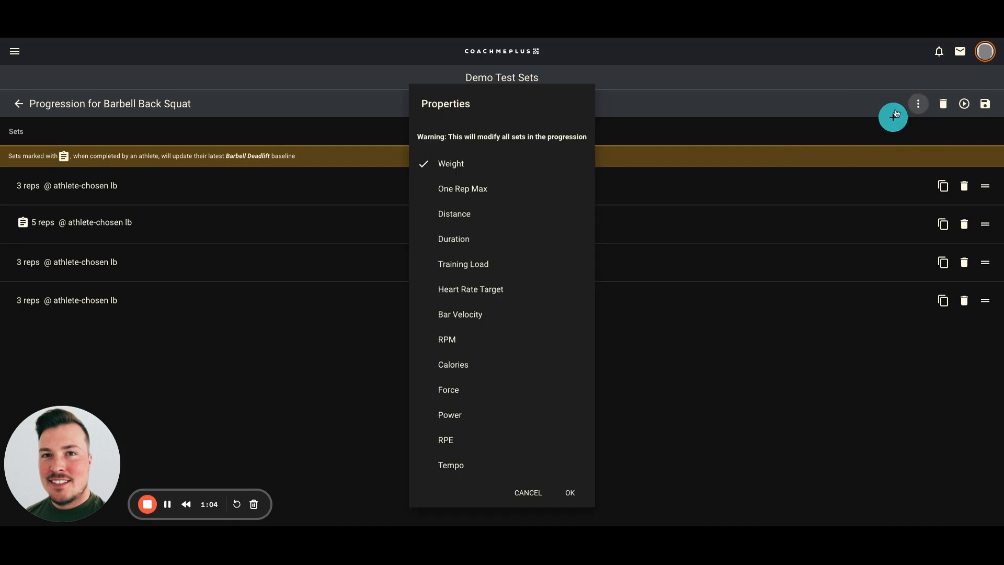
{"action": "left_click", "coordinate": [467, 184]}
{"action": "left_click", "coordinate": [482, 301]}
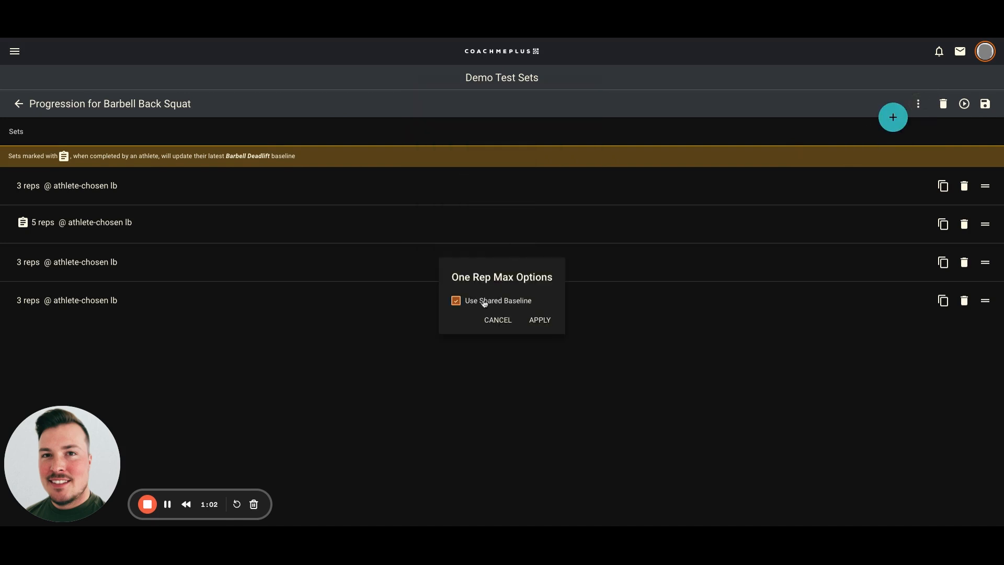
{"action": "left_click", "coordinate": [541, 320]}
{"action": "left_click", "coordinate": [465, 261]}
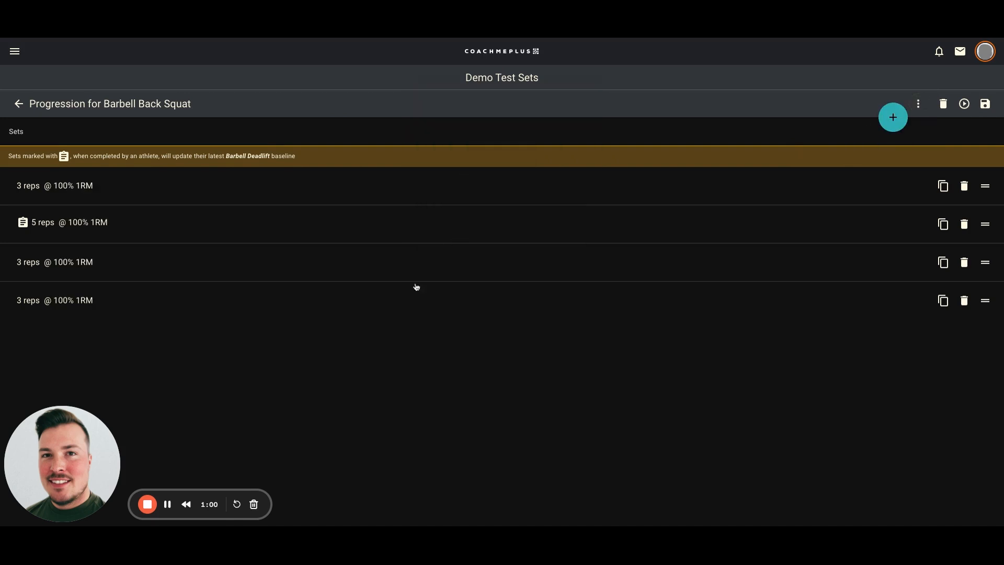
{"action": "left_click", "coordinate": [976, 107]}
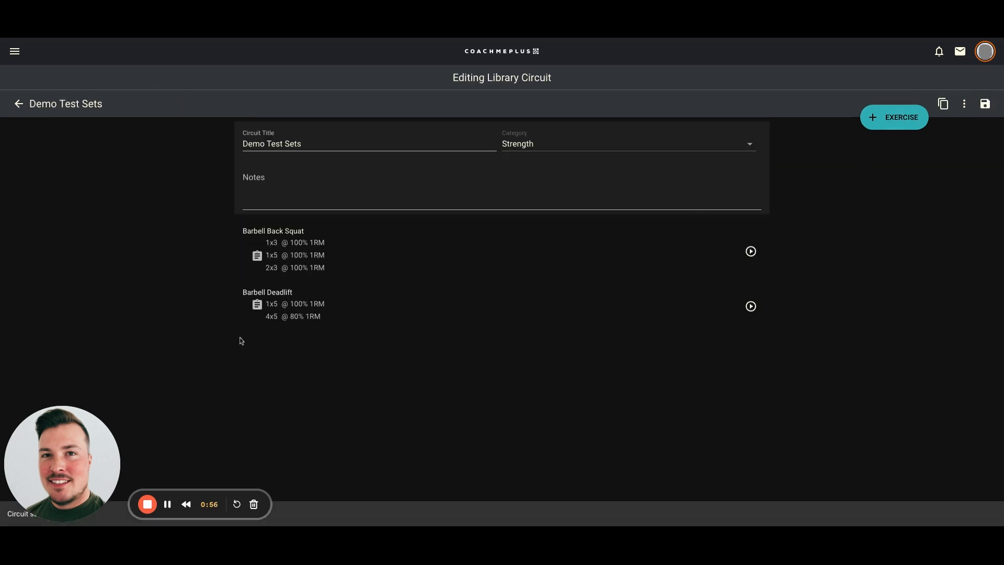